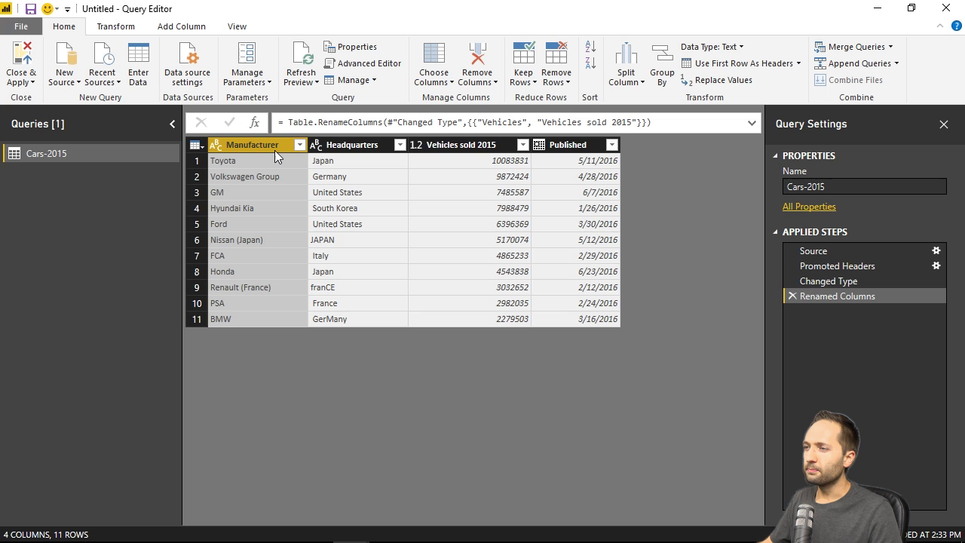
# Start a Column From Examples based on the selected Manufacturer column only
pyautogui.click(180, 28)
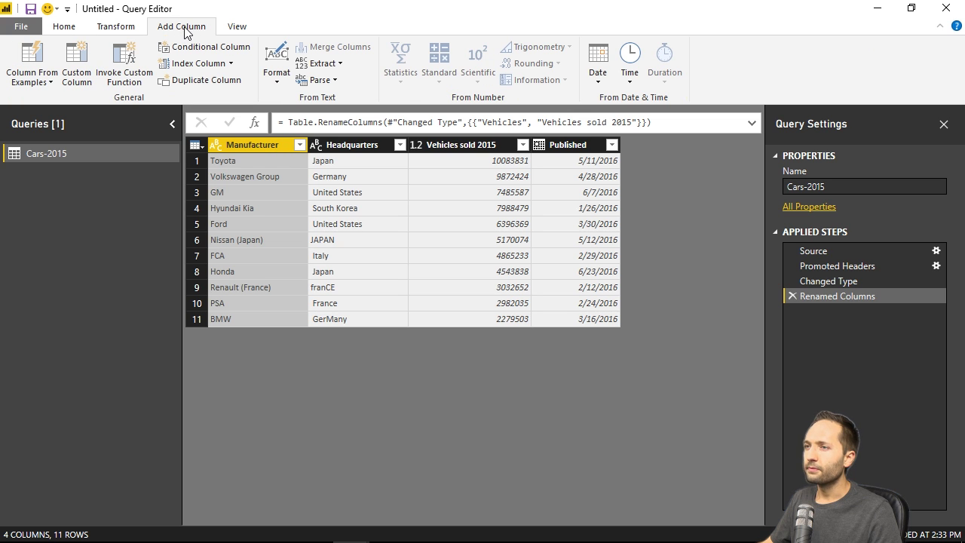
pyautogui.click(49, 82)
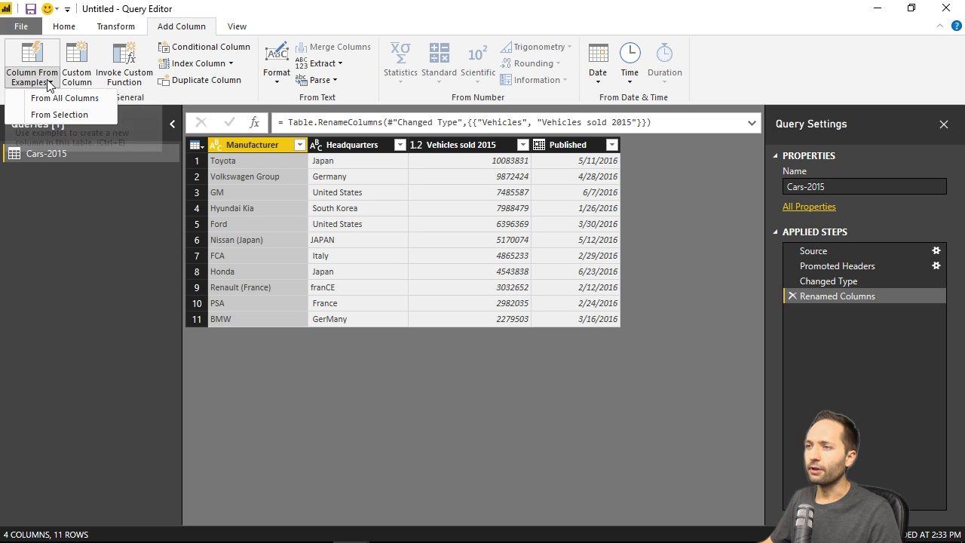
pyautogui.click(70, 114)
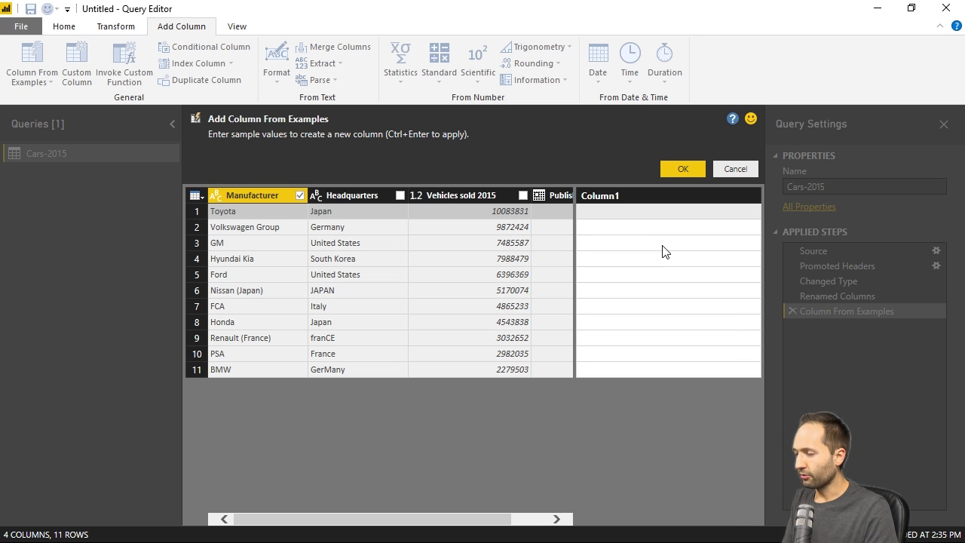
# Enter Toyota and Volkswagen as examples and apply the Part of Manufacturer column
pyautogui.write('Toyota')
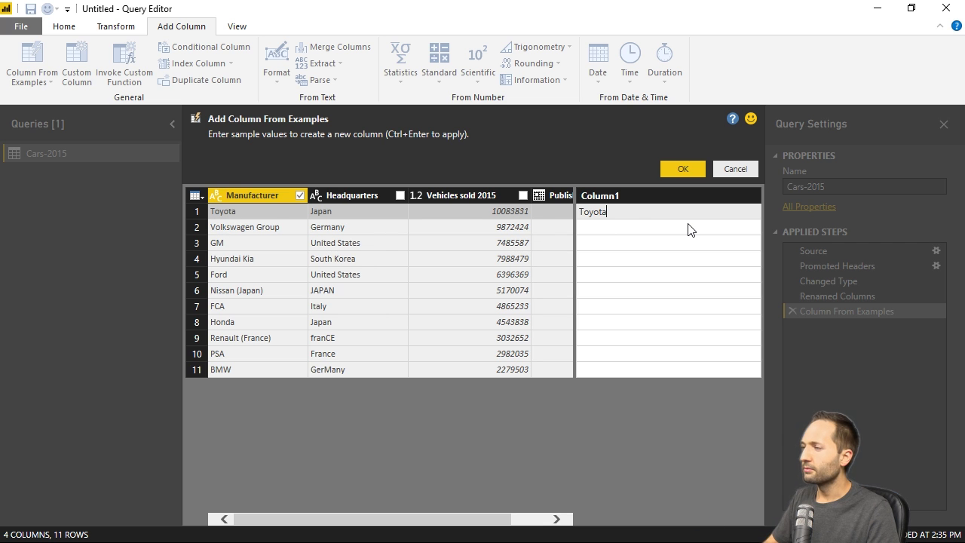
pyautogui.press('Return')
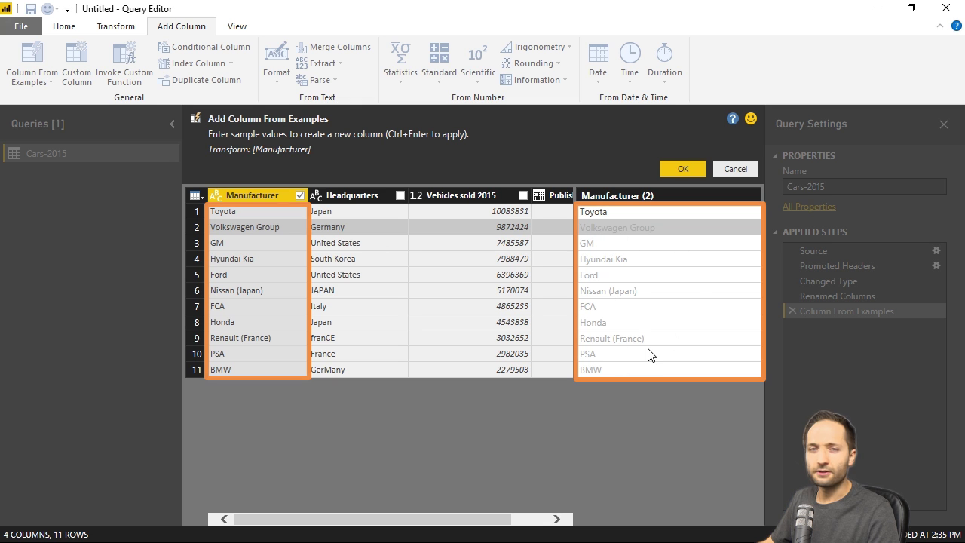
pyautogui.click(609, 229)
pyautogui.write('Vol')
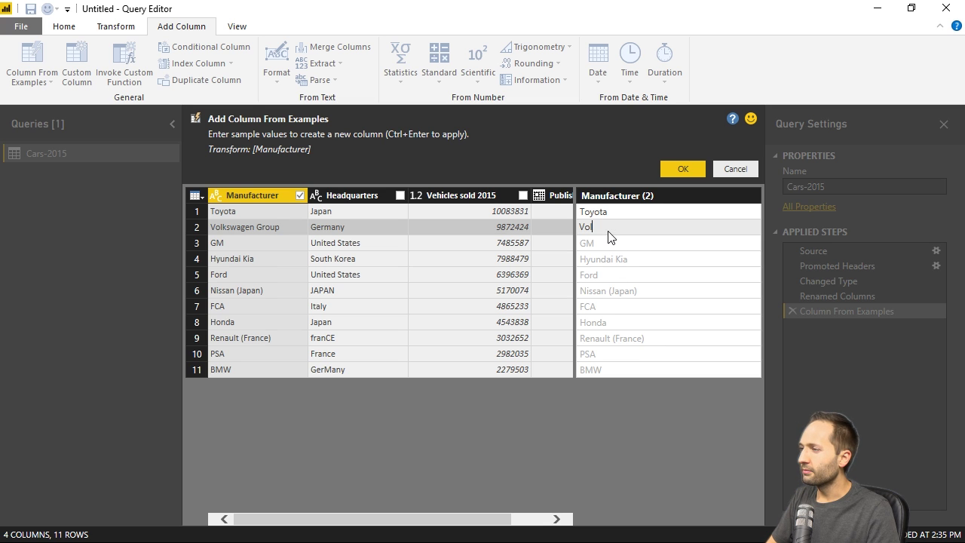
pyautogui.write('kswagen')
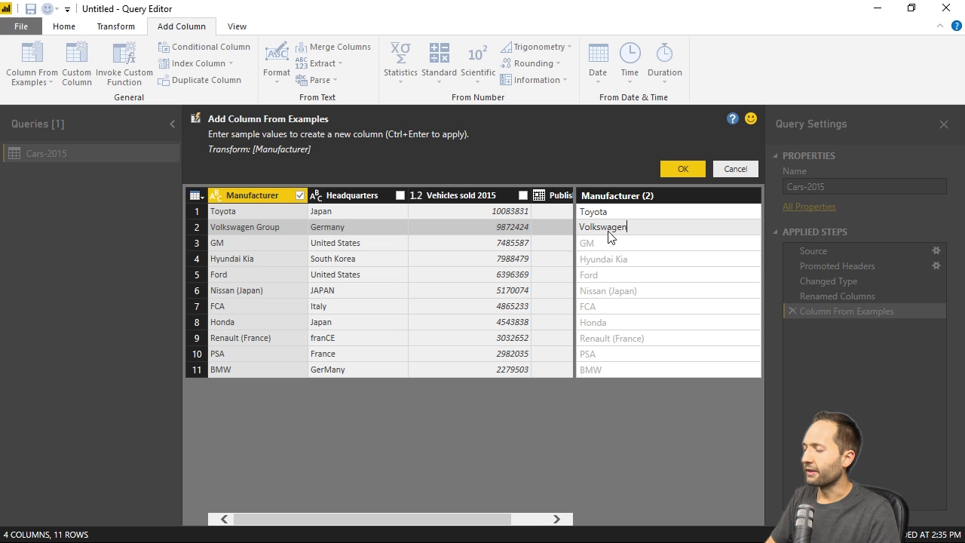
pyautogui.press('Return')
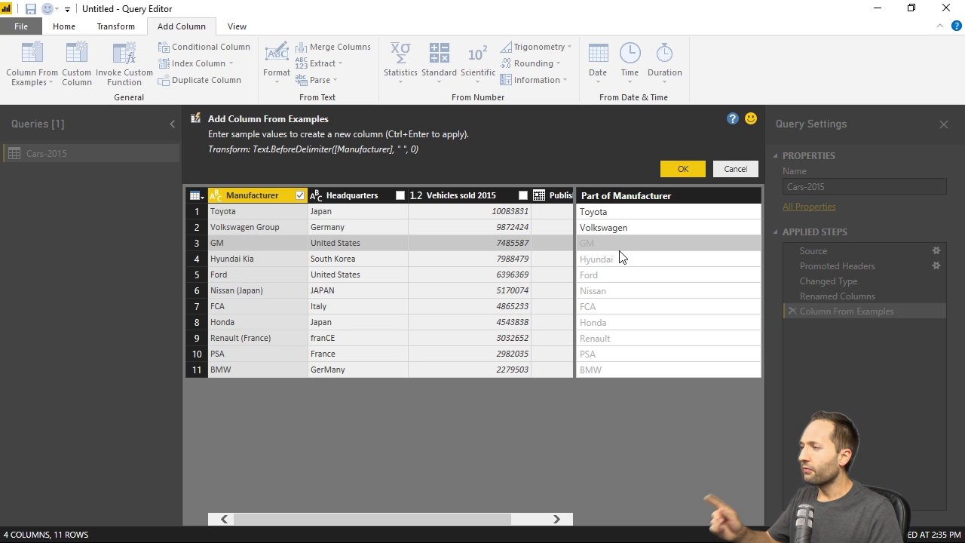
pyautogui.hotkey('ctrl', 'Return')
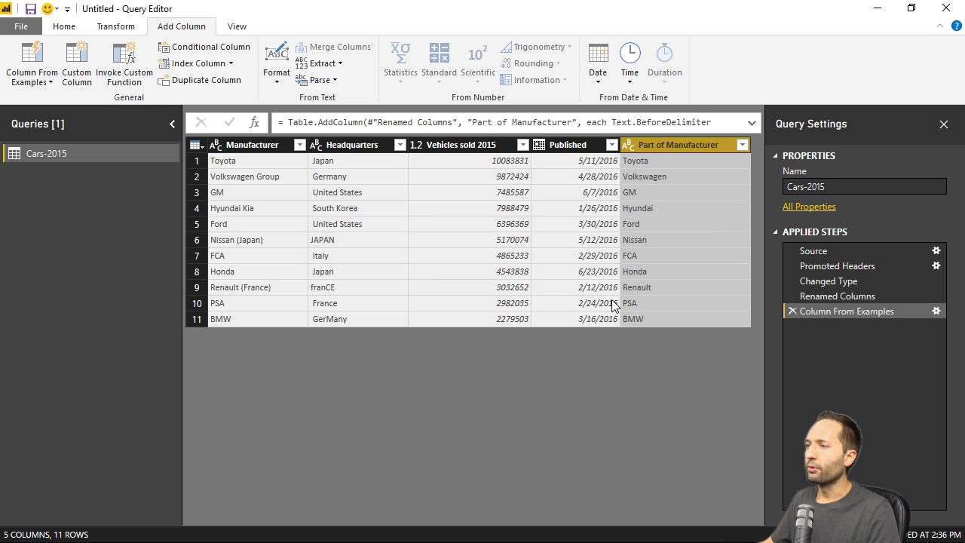
# Select the Headquarters column in Cars-2015
pyautogui.click(355, 143)
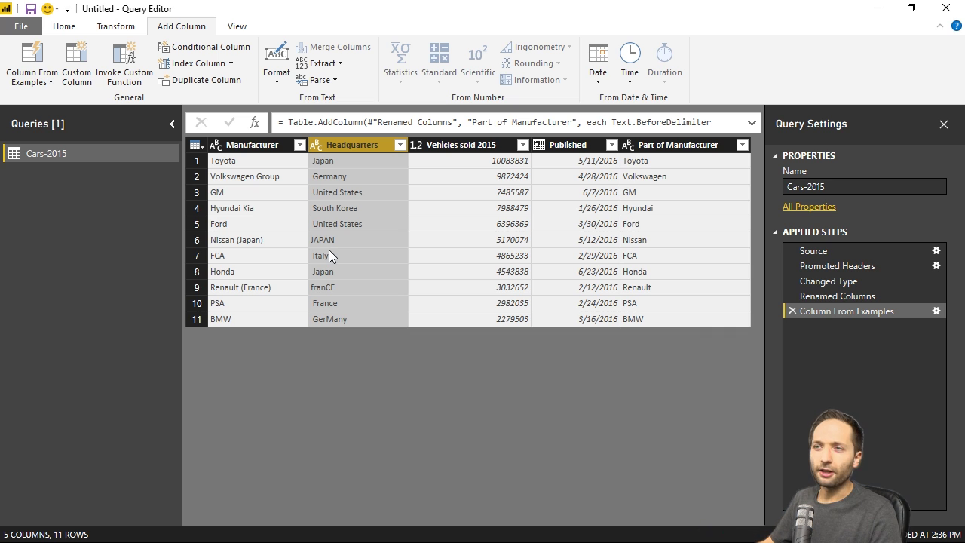
# Start a Headquarters example column and enter Japan as the example for JAPAN in row 6
pyautogui.click(38, 78)
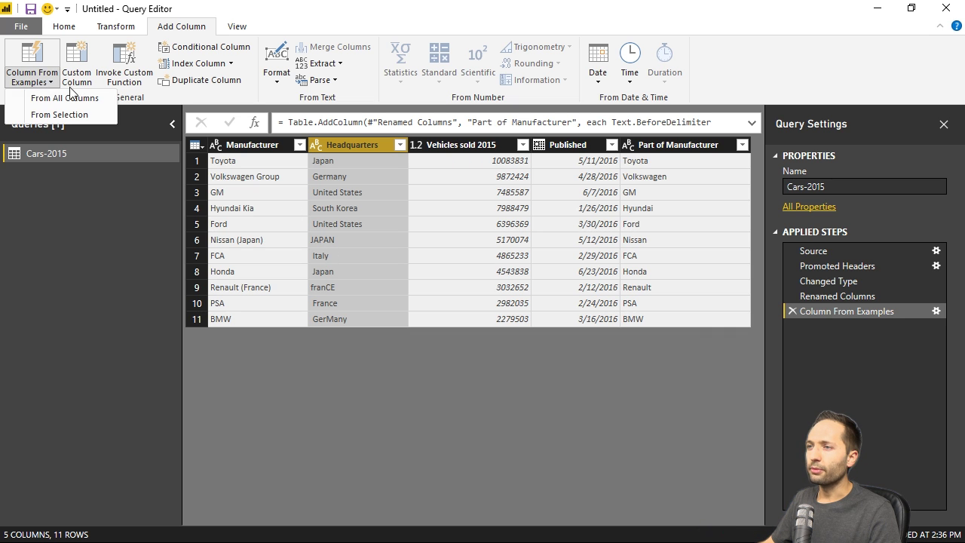
pyautogui.click(47, 115)
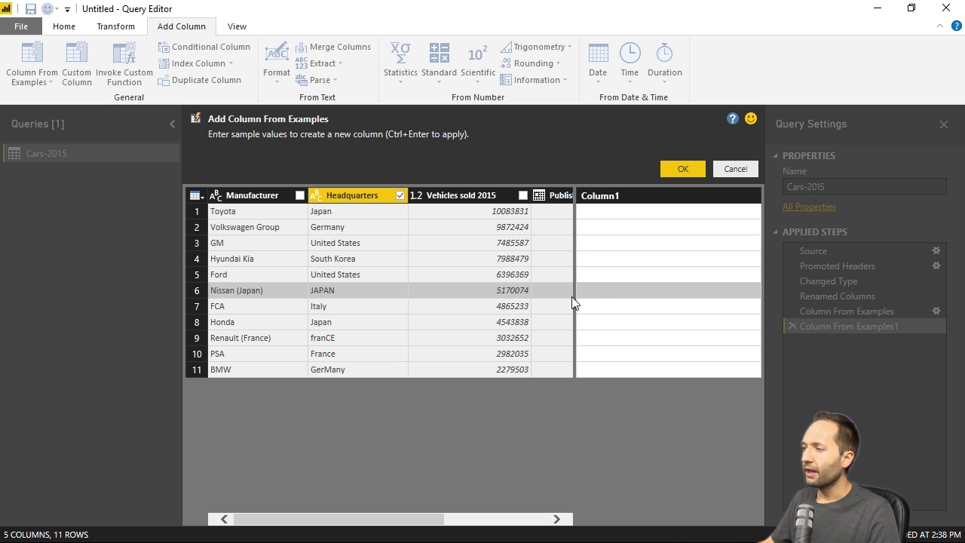
pyautogui.click(615, 294)
pyautogui.write('Japan')
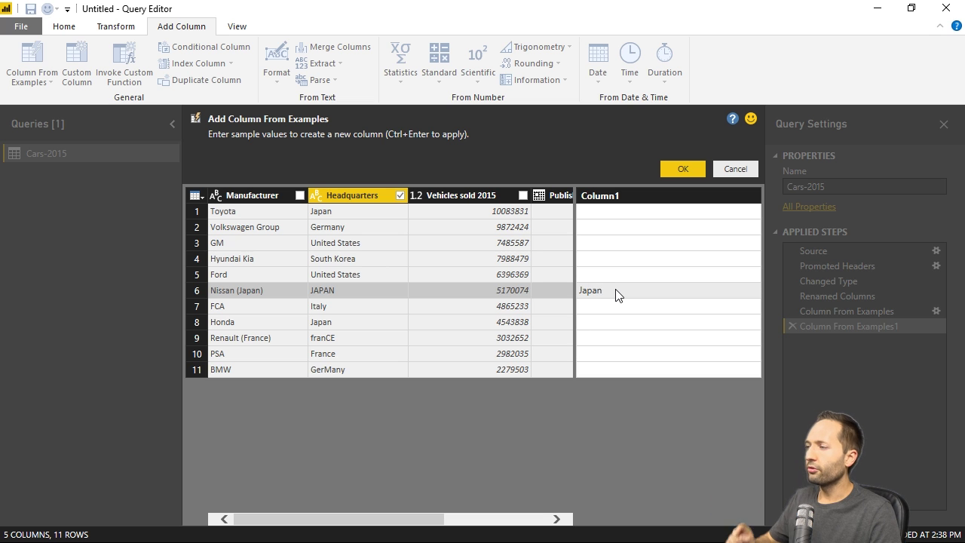
pyautogui.press('Return')
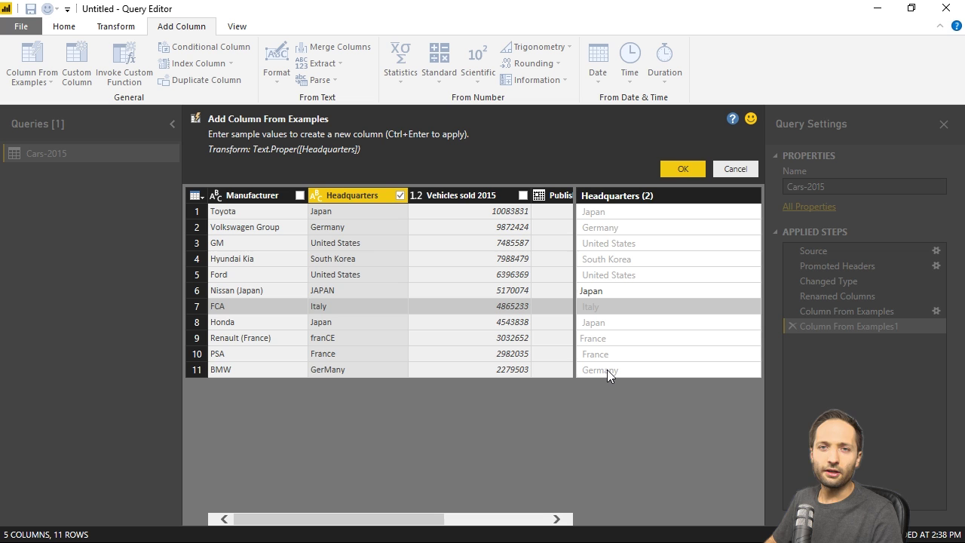
# Apply the Headquarters (2) column, then select the Published column
pyautogui.hotkey('ctrl', 'Return')
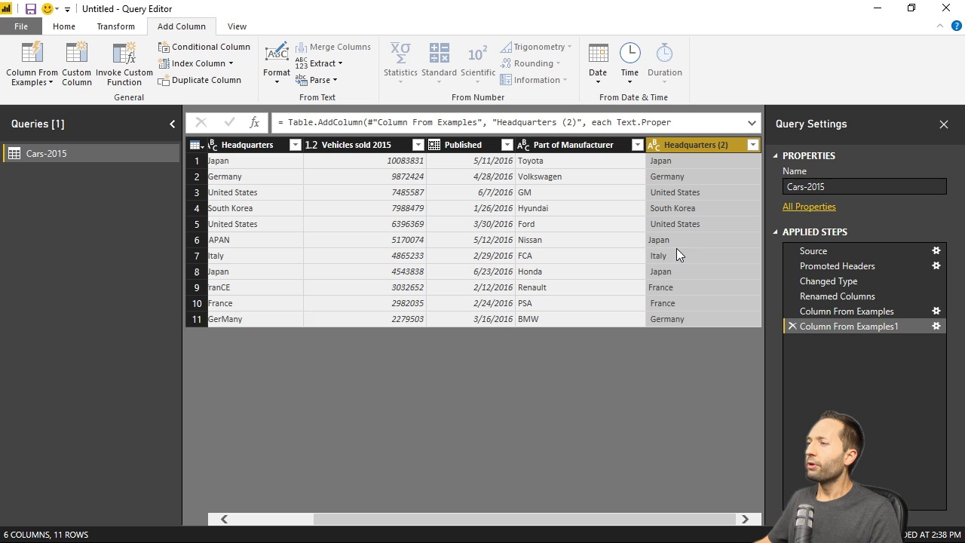
pyautogui.click(474, 144)
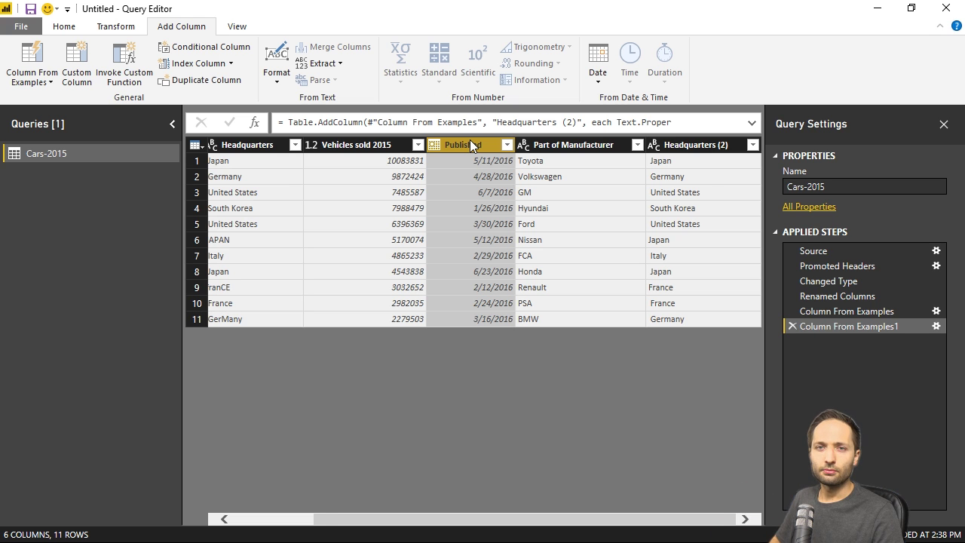
# Build a weekday column from Published using Wednesday for 5/11/2016 as the example, and apply it
pyautogui.click(39, 82)
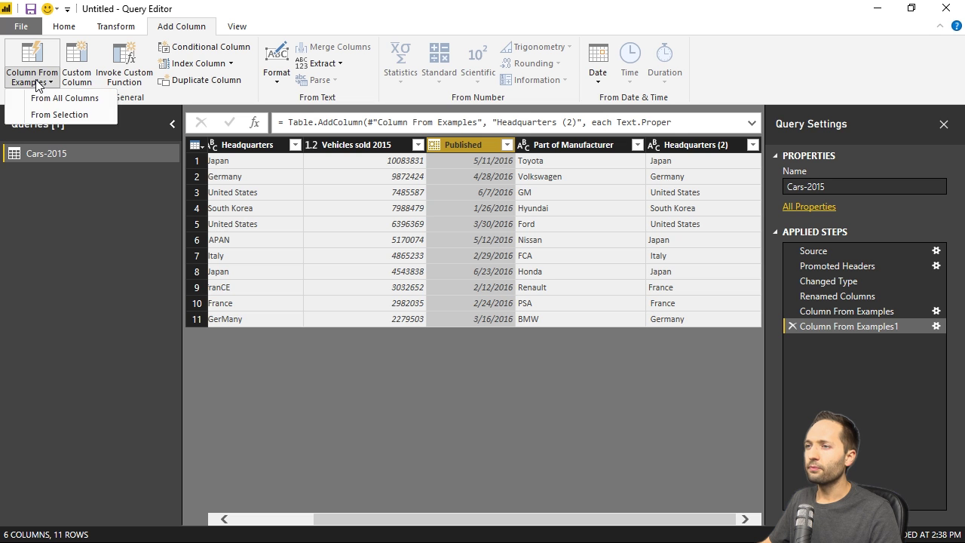
pyautogui.click(56, 114)
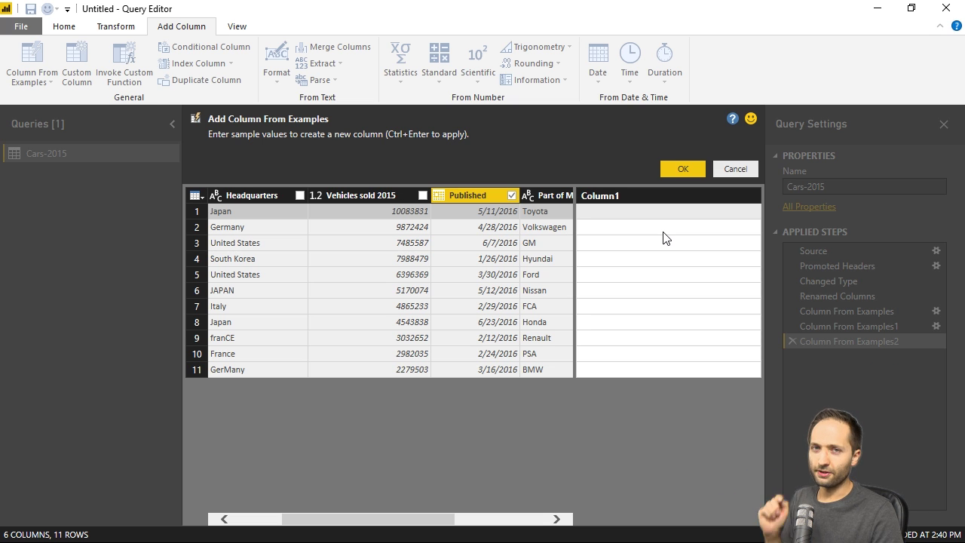
pyautogui.write('We')
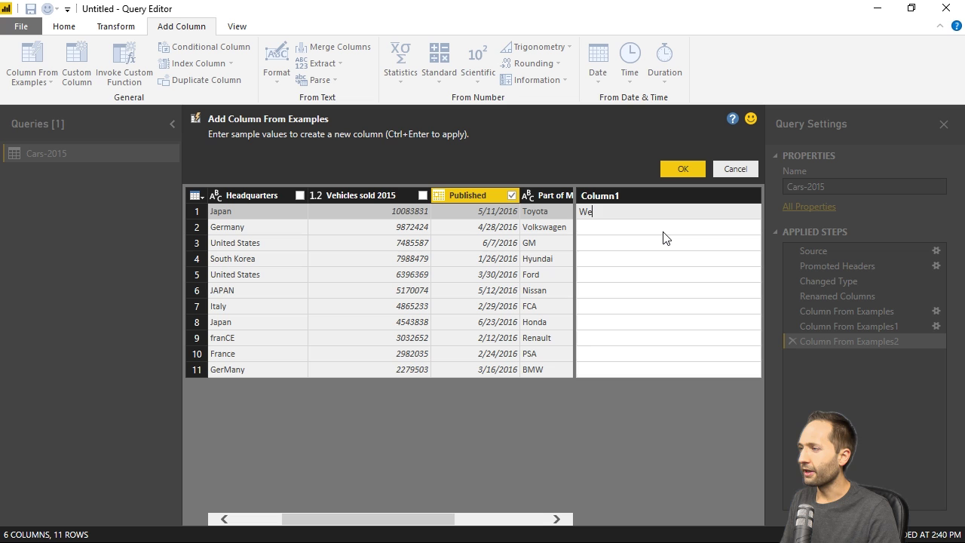
pyautogui.write('dne')
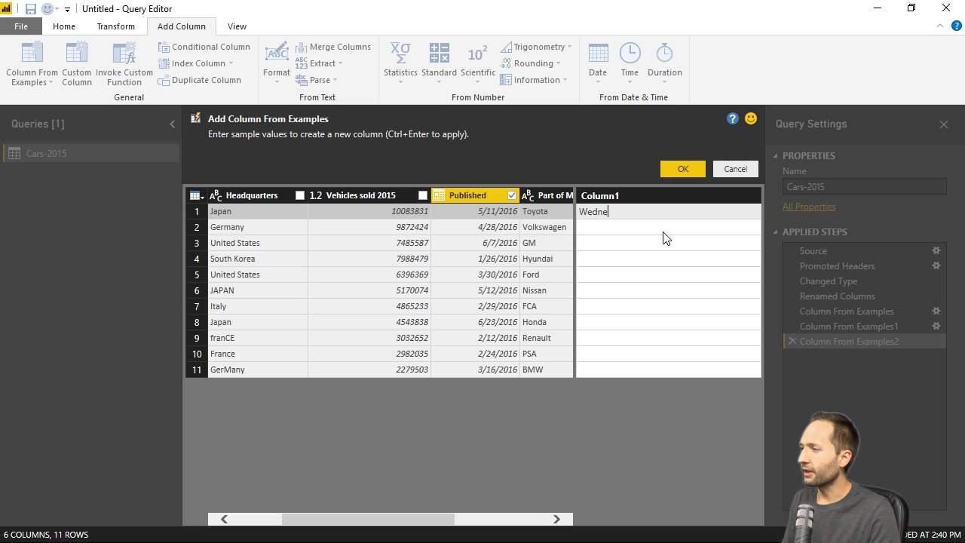
pyautogui.write('sday')
pyautogui.press('Return')
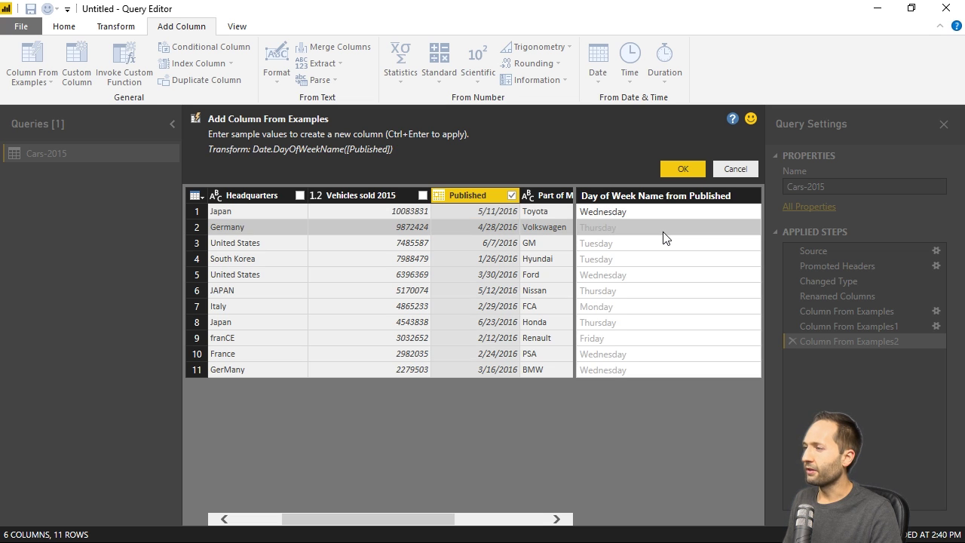
pyautogui.hotkey('ctrl', 'Return')
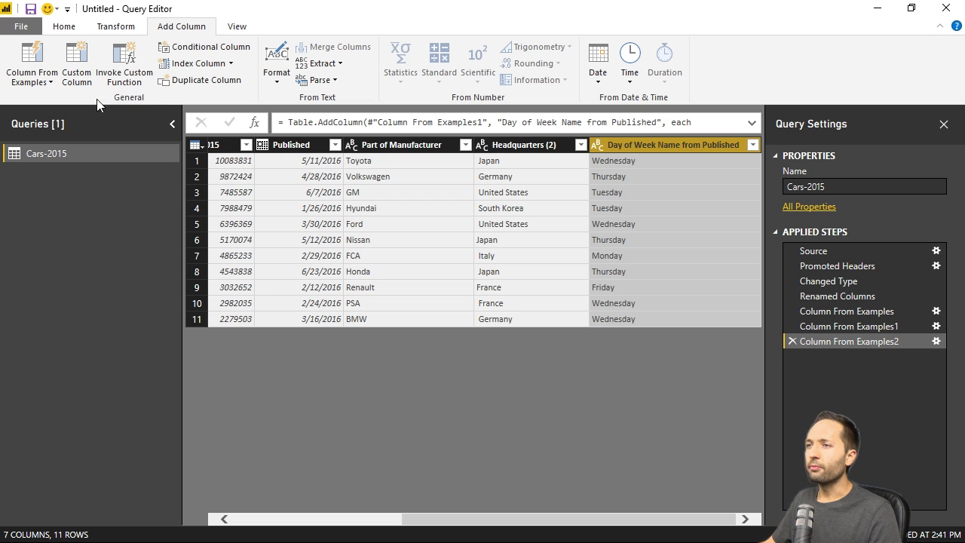
# Create a Combined column from all columns with 'Nissan Japan' as the row 6 example
pyautogui.click(44, 82)
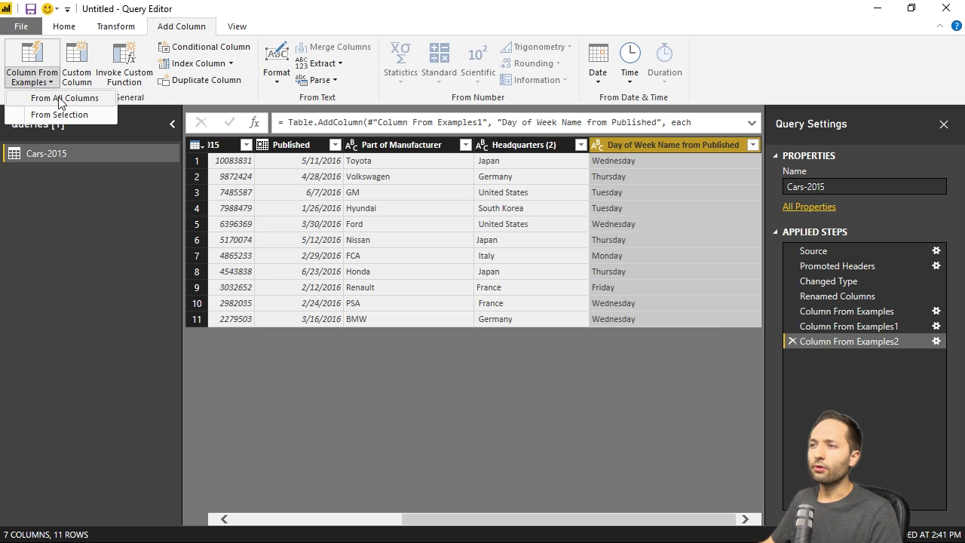
pyautogui.click(58, 99)
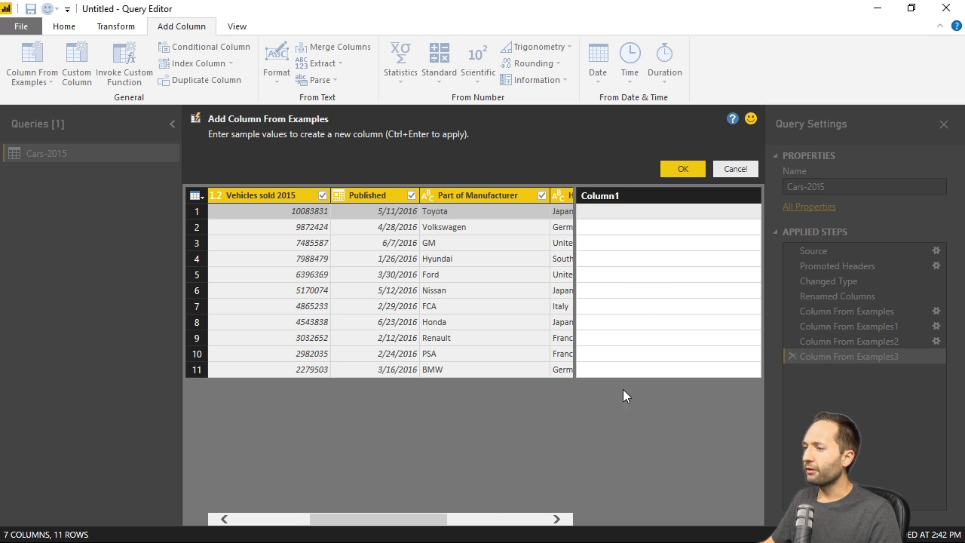
pyautogui.moveTo(415, 517); pyautogui.dragTo(314, 526)
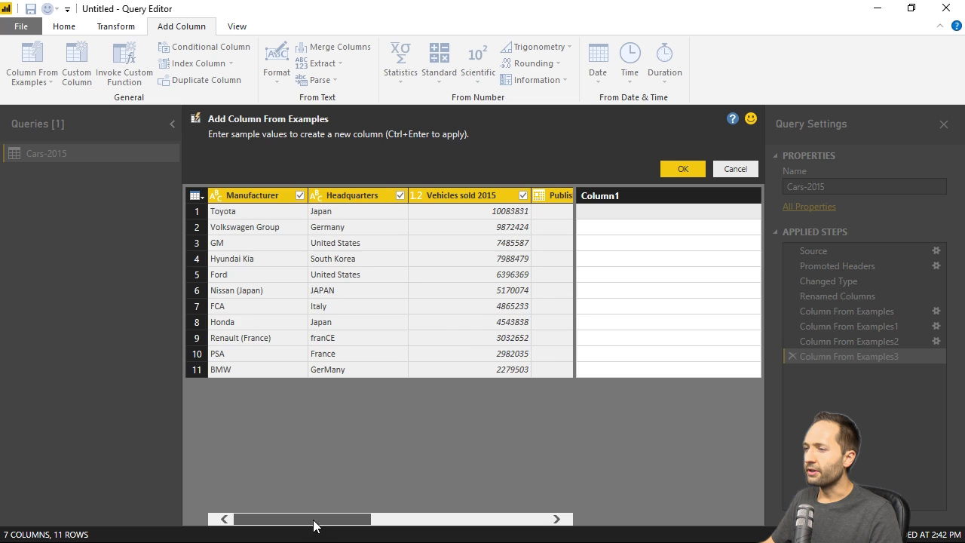
pyautogui.moveTo(313, 525); pyautogui.dragTo(465, 530)
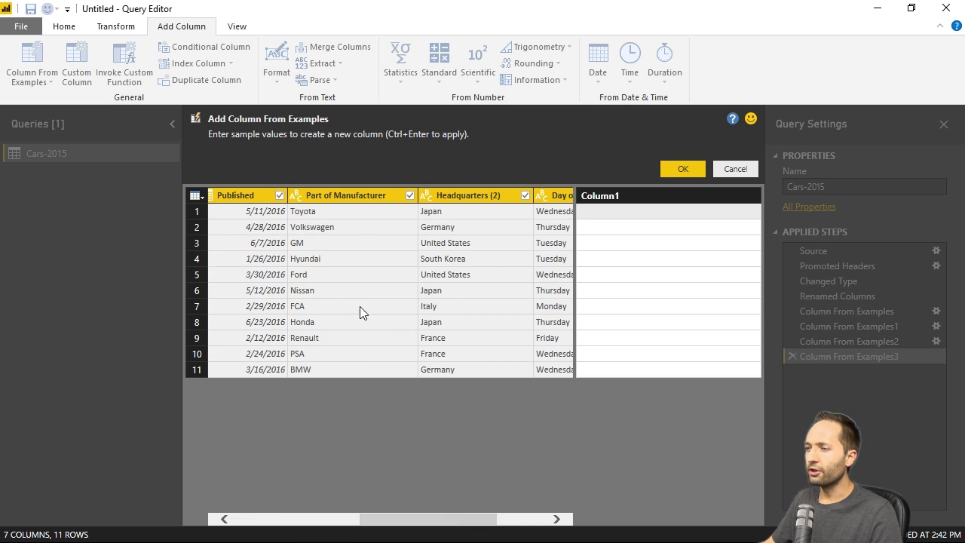
pyautogui.moveTo(445, 519); pyautogui.dragTo(286, 522)
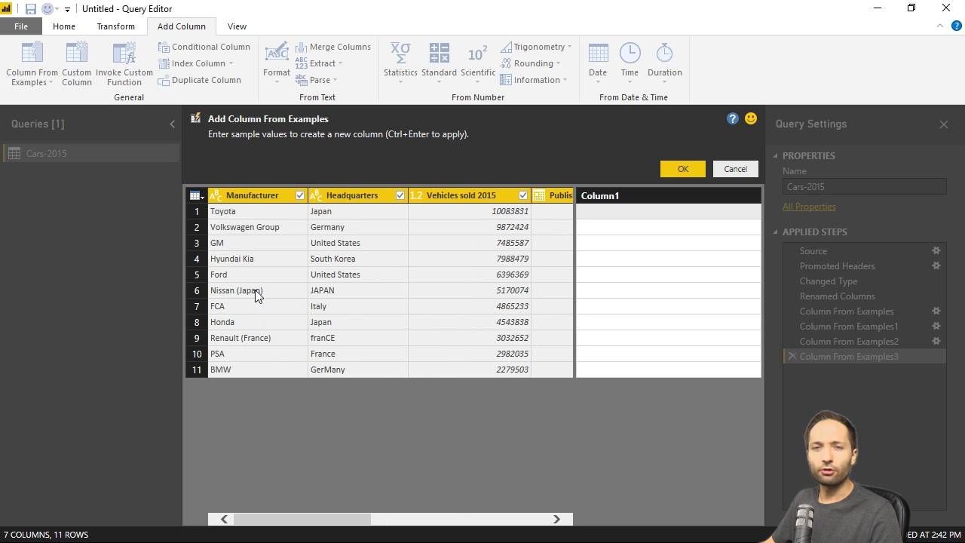
pyautogui.moveTo(332, 521); pyautogui.dragTo(477, 532)
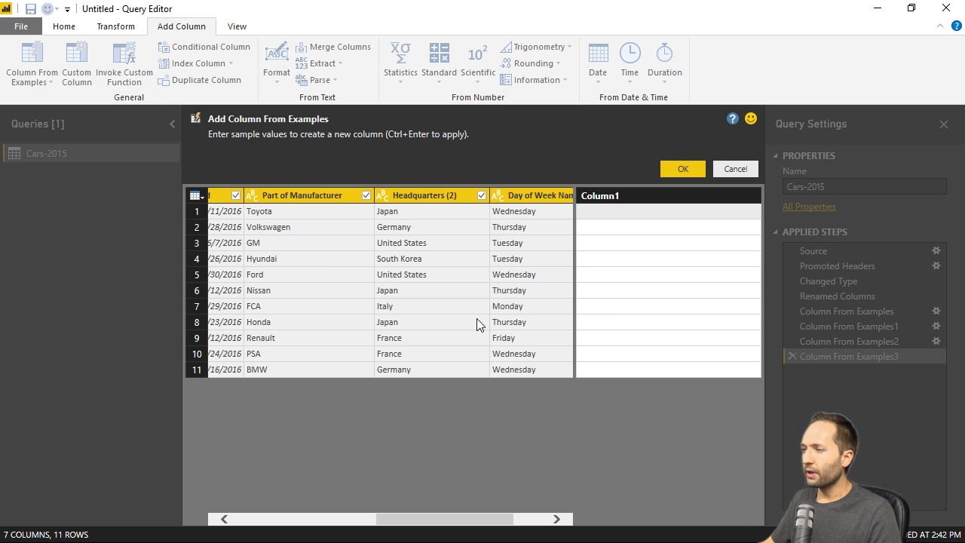
pyautogui.click(611, 298)
pyautogui.write('N')
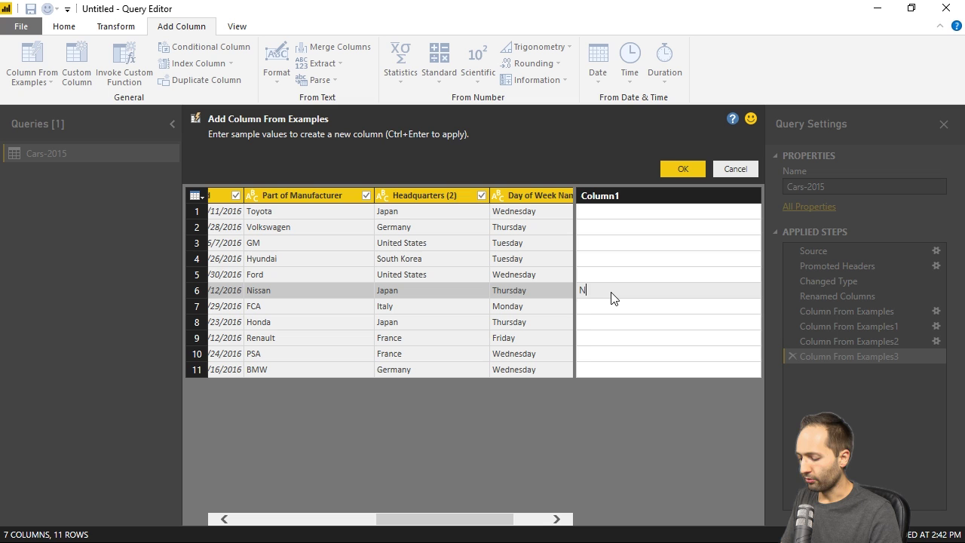
pyautogui.write('issan')
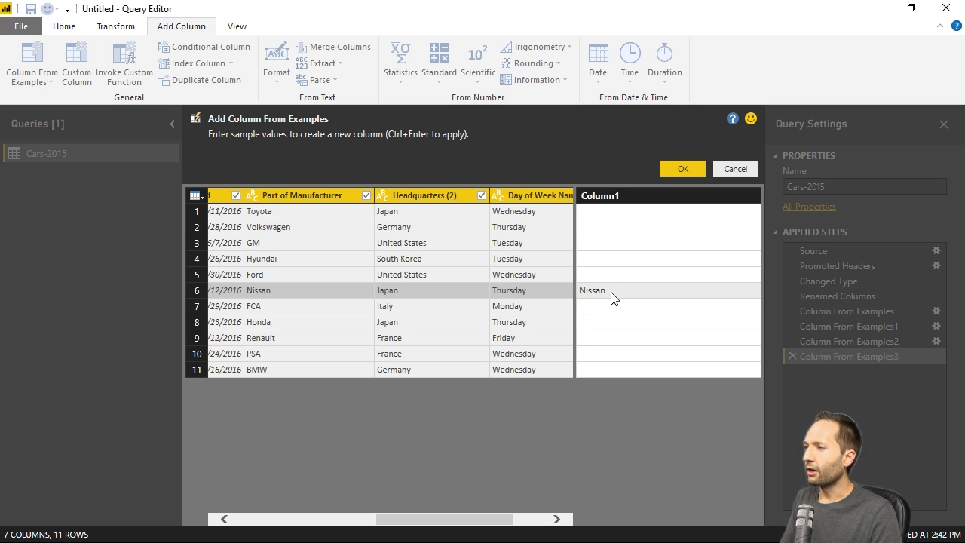
pyautogui.write(' Japan')
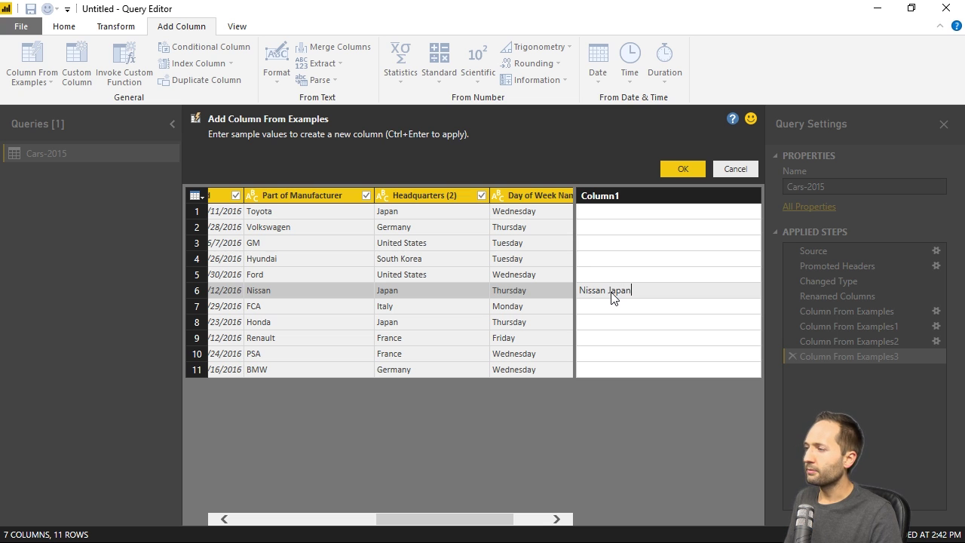
pyautogui.press('Return')
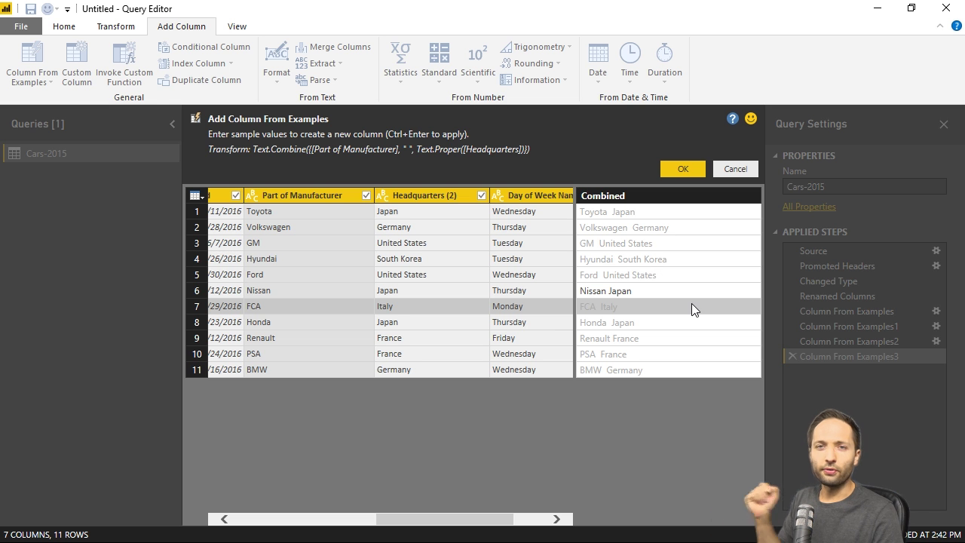
pyautogui.hotkey('ctrl', 'Return')
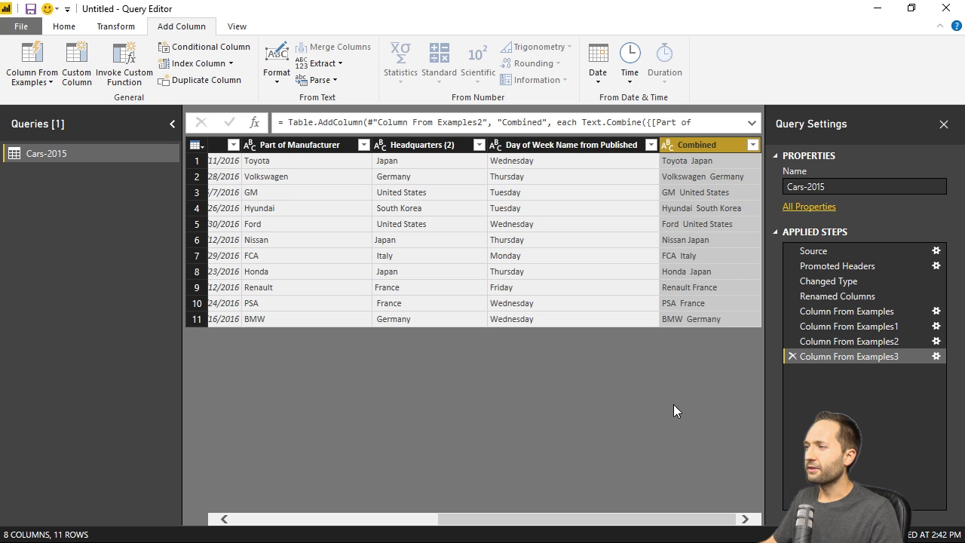
# Start another all-columns example column with 'Nissan is headquarterd in Japan' as the Nissan example
pyautogui.click(35, 83)
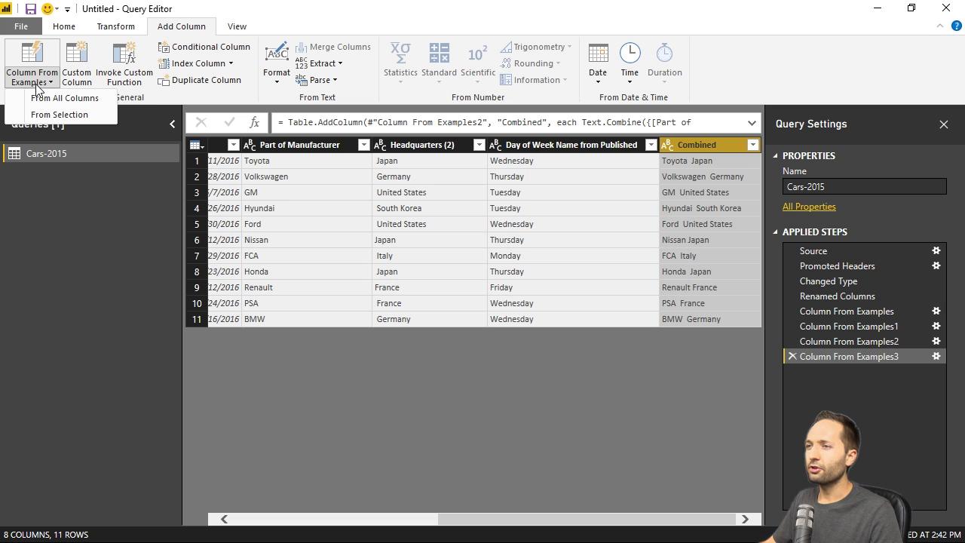
pyautogui.click(64, 99)
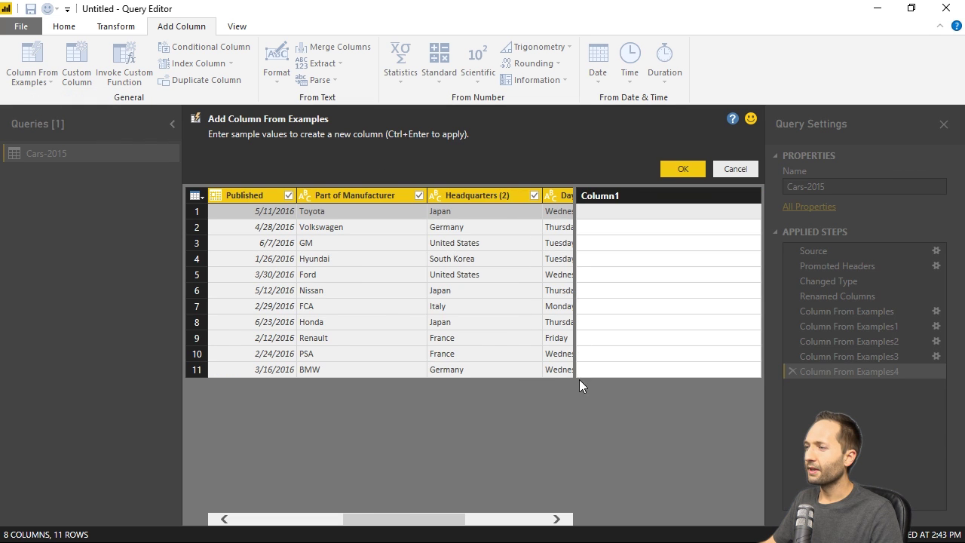
pyautogui.click(596, 290)
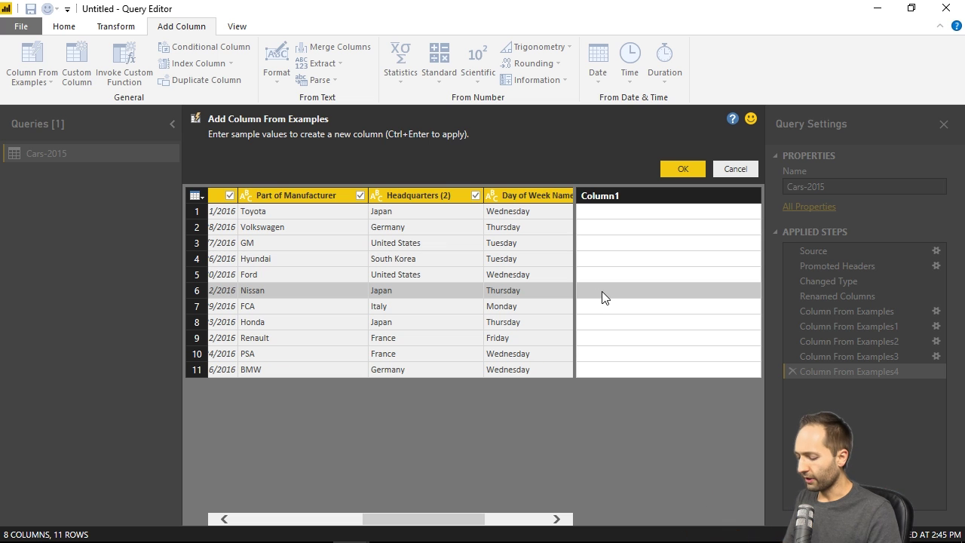
pyautogui.write('Nissan is')
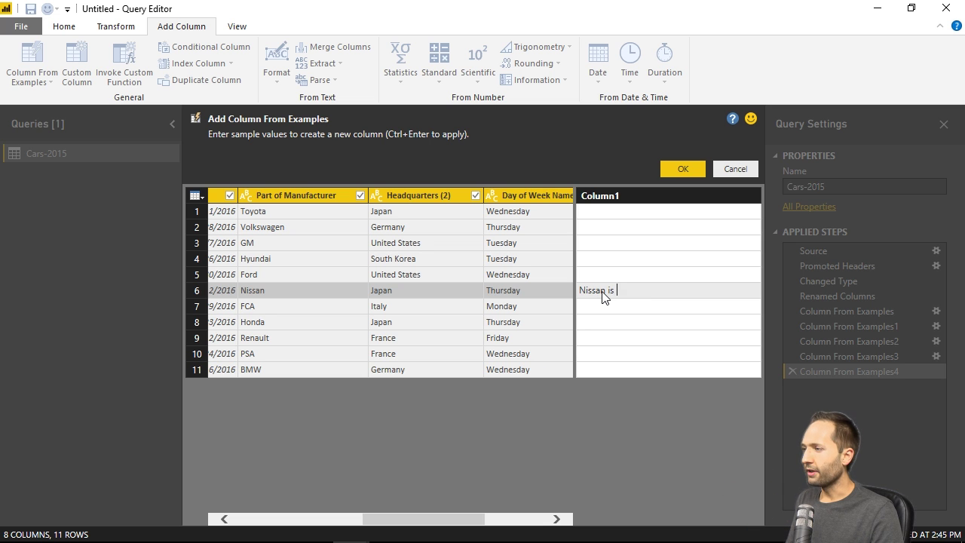
pyautogui.write(' headquart')
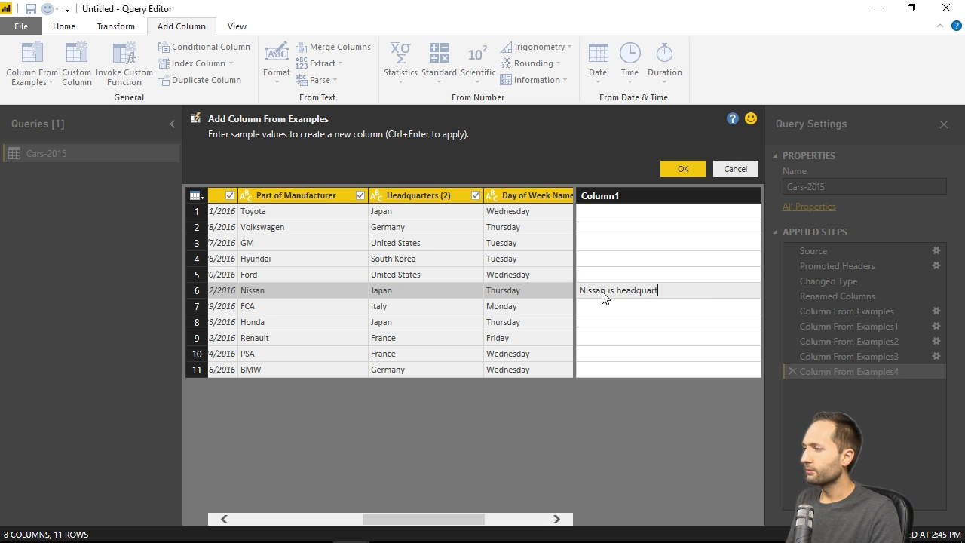
pyautogui.write('erd in ')
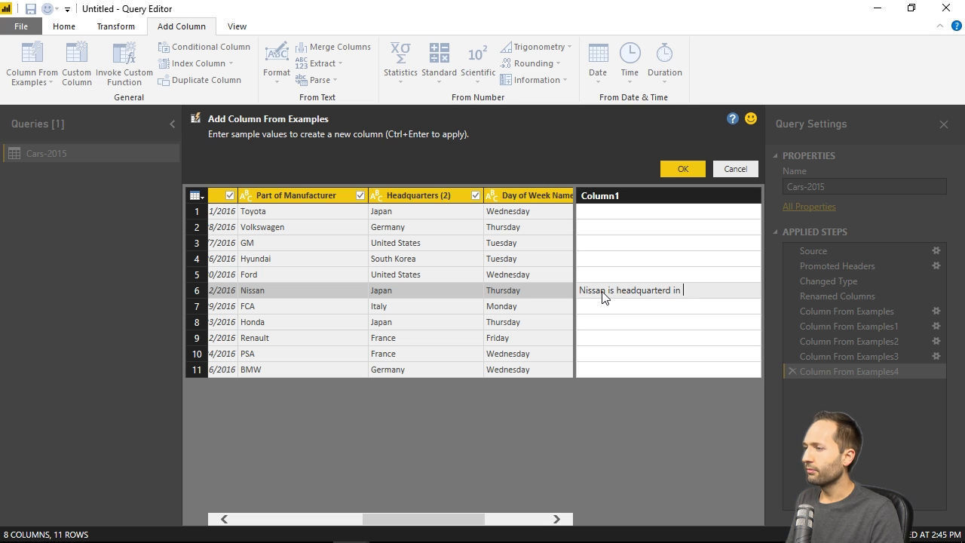
pyautogui.write('Japan')
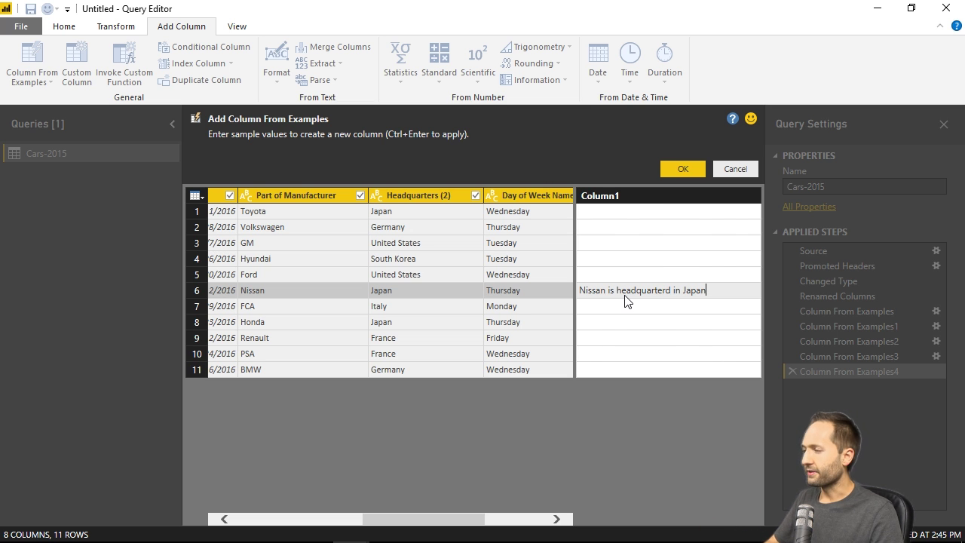
pyautogui.press('Return')
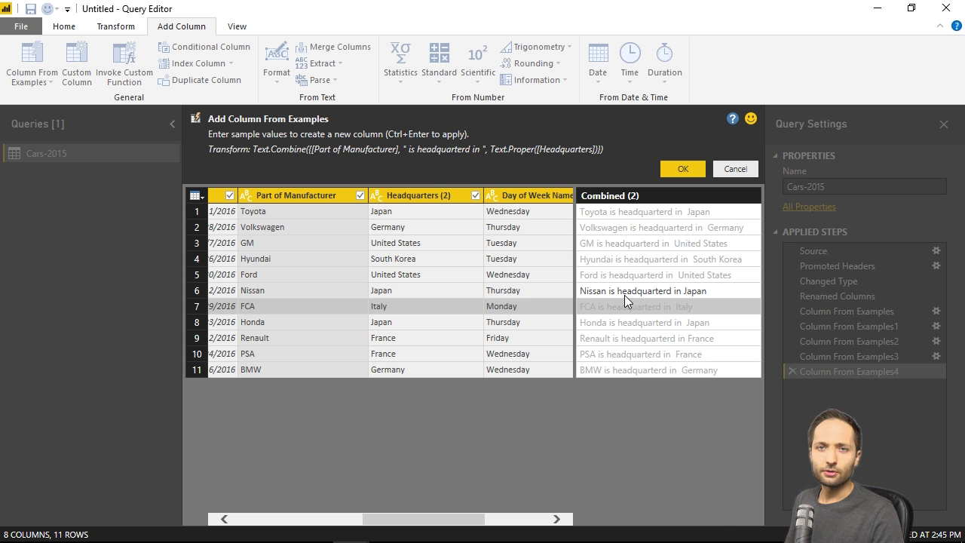
pyautogui.hotkey('ctrl', 'Return')
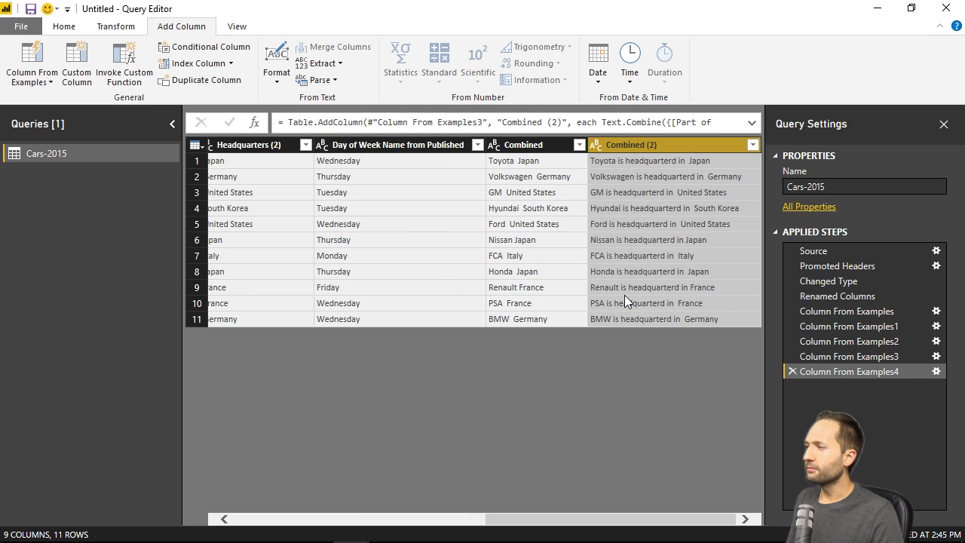